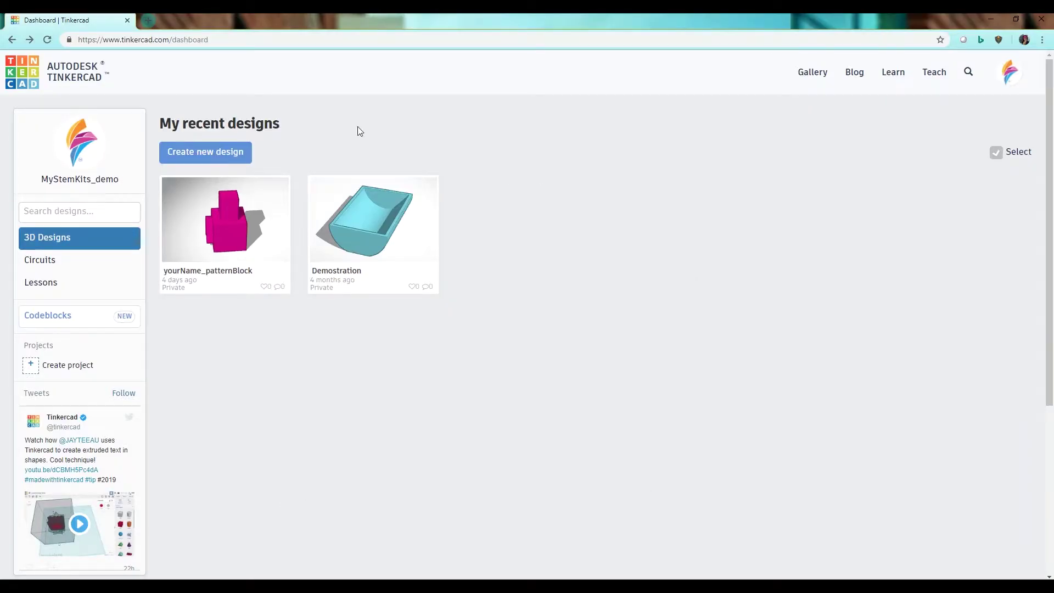
Start a new blank Tinkercad design
mouse_move(325, 200)
mouse_move(231, 203)
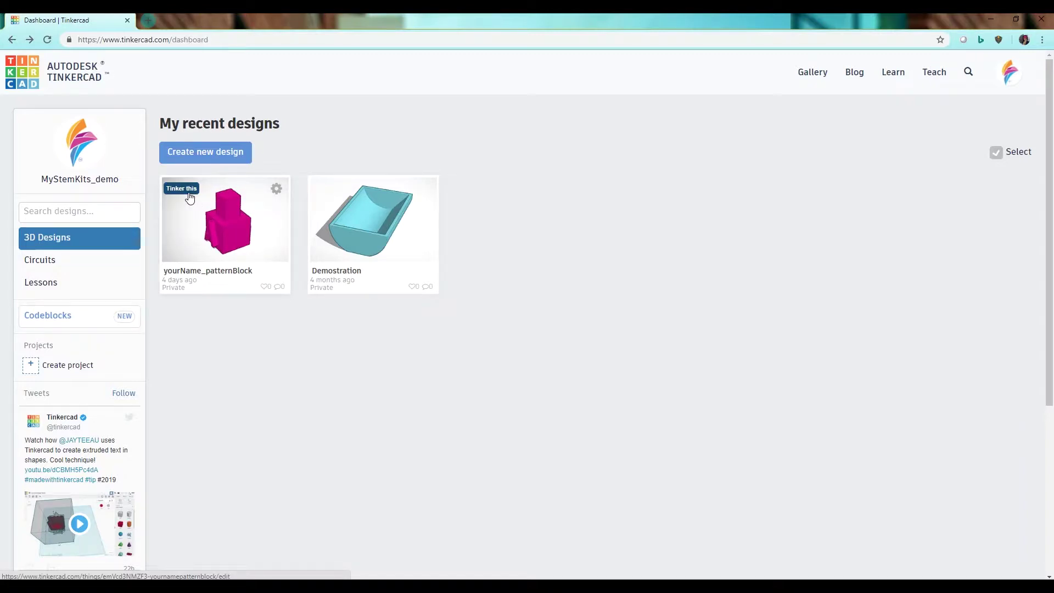
click(206, 154)
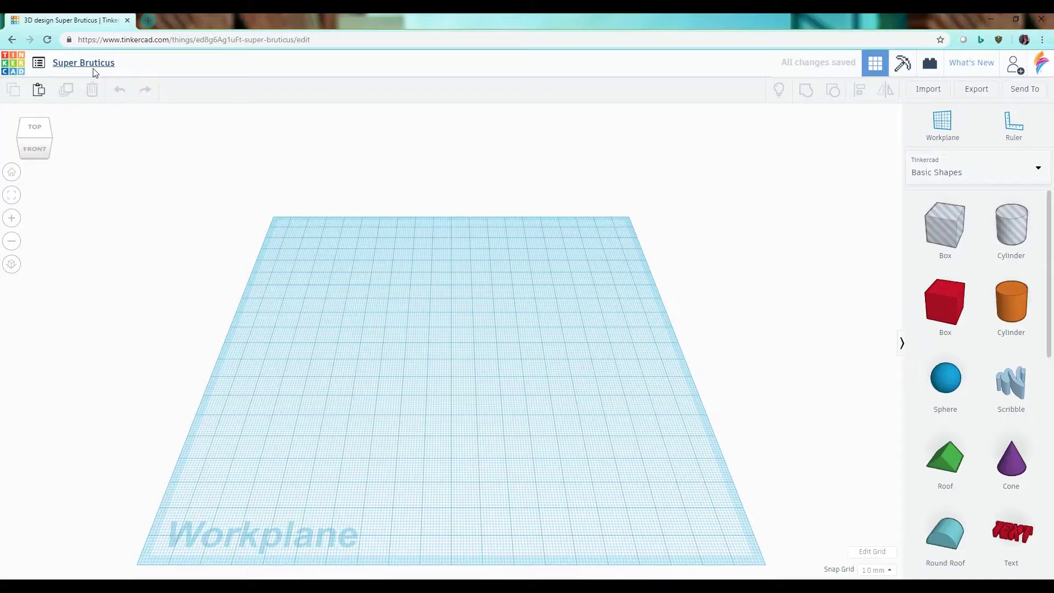
Rename the design to 'Rename'
click(93, 64)
text(Rename)
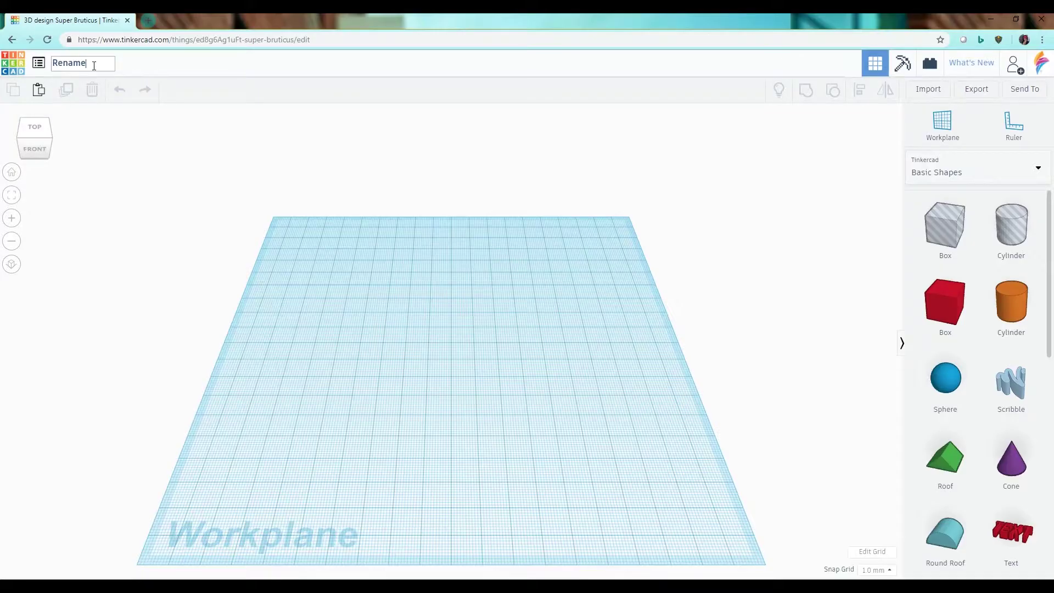
key(Return)
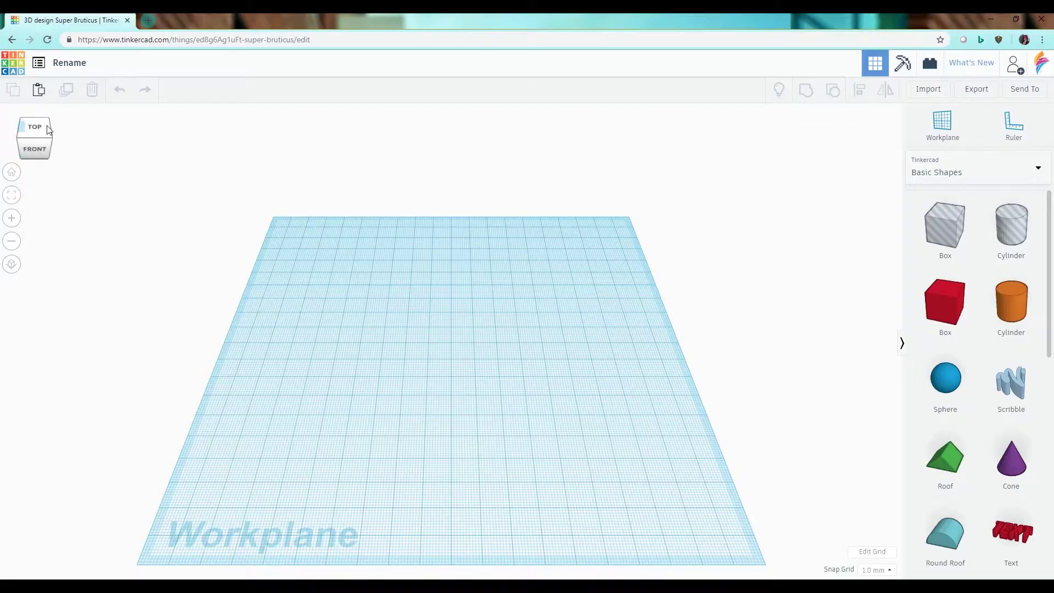
click(29, 152)
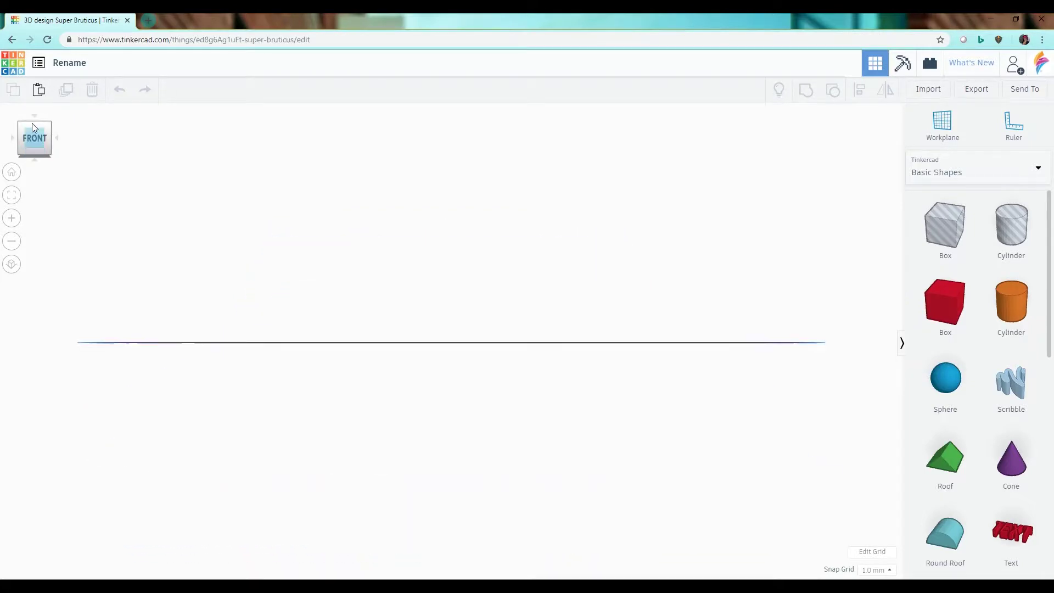
click(35, 117)
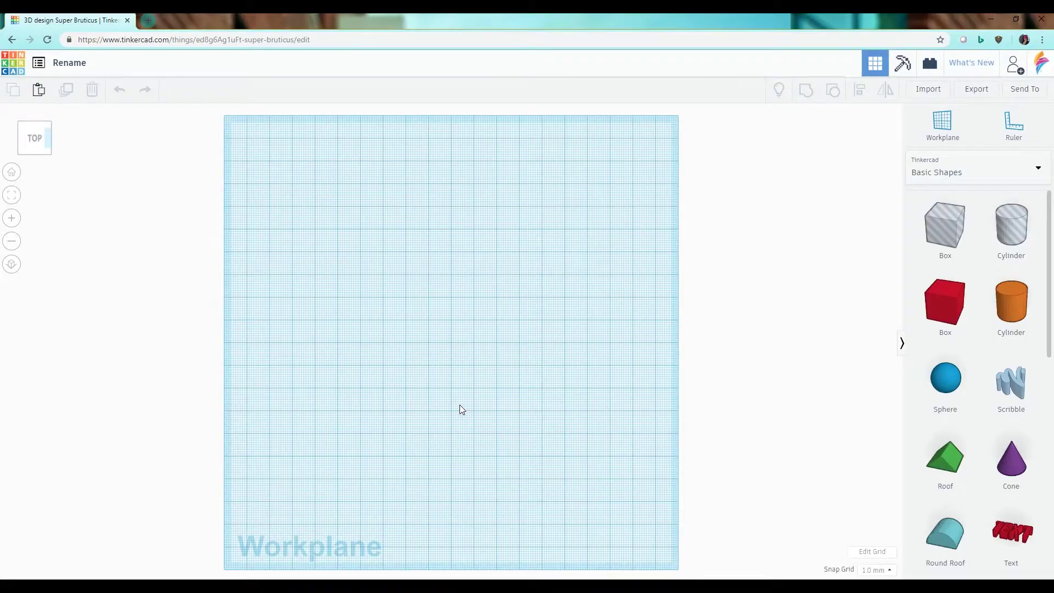
right_drag(389, 348, 384, 288)
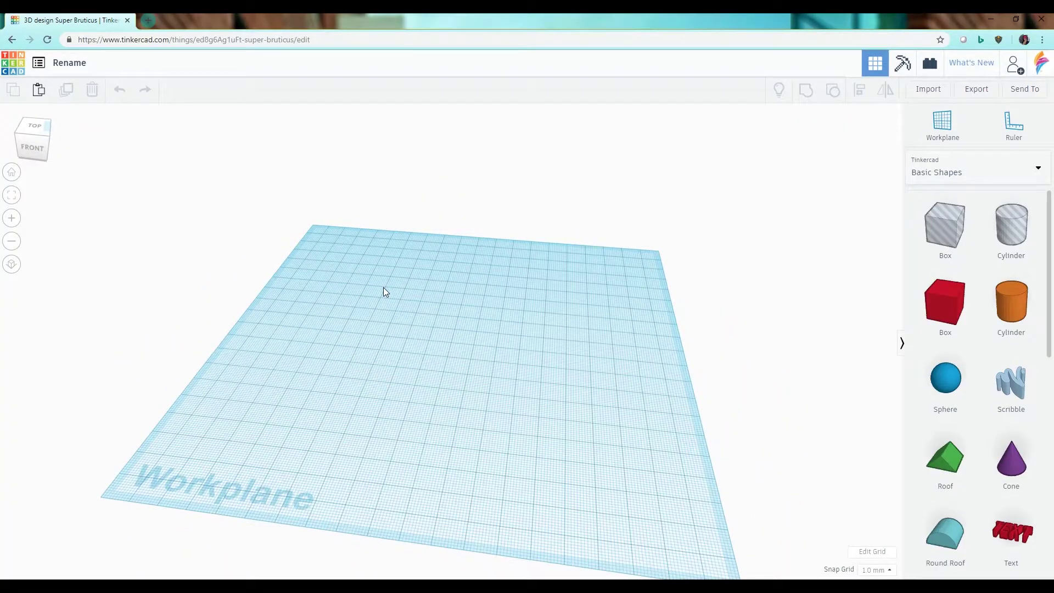
middle_drag(492, 307, 635, 266)
middle_drag(551, 281, 499, 288)
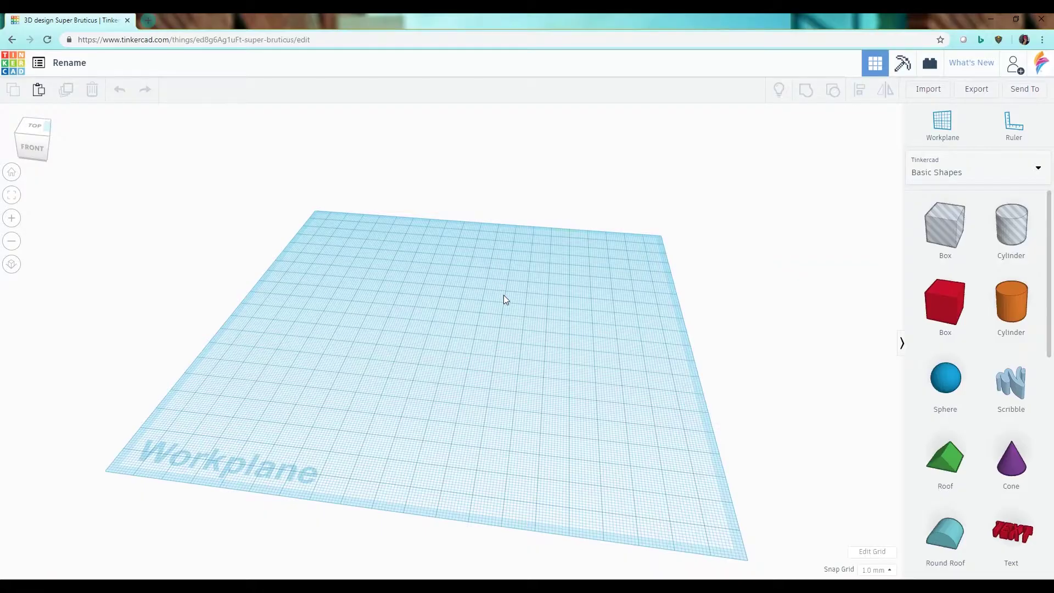
click(12, 174)
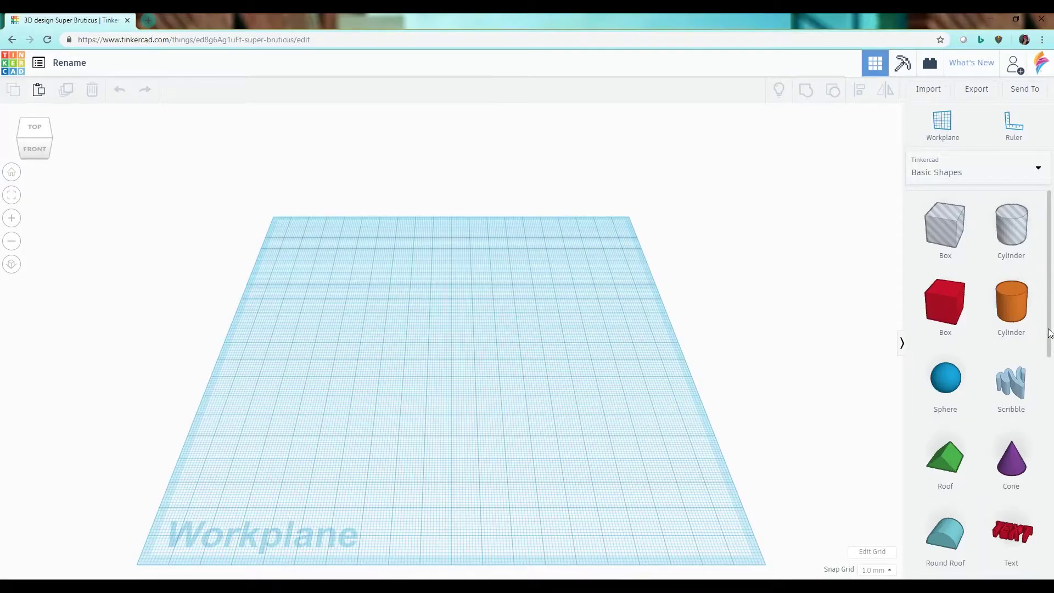
mouse_move(1050, 334)
mouse_down()
mouse_move(1051, 560)
mouse_move(1049, 322)
mouse_up()
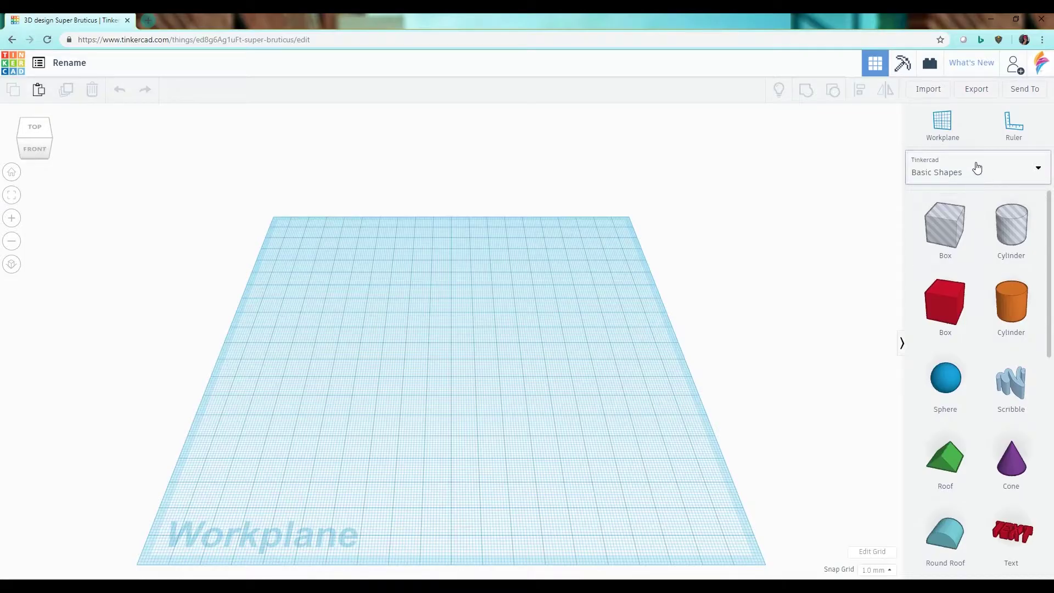
click(1037, 170)
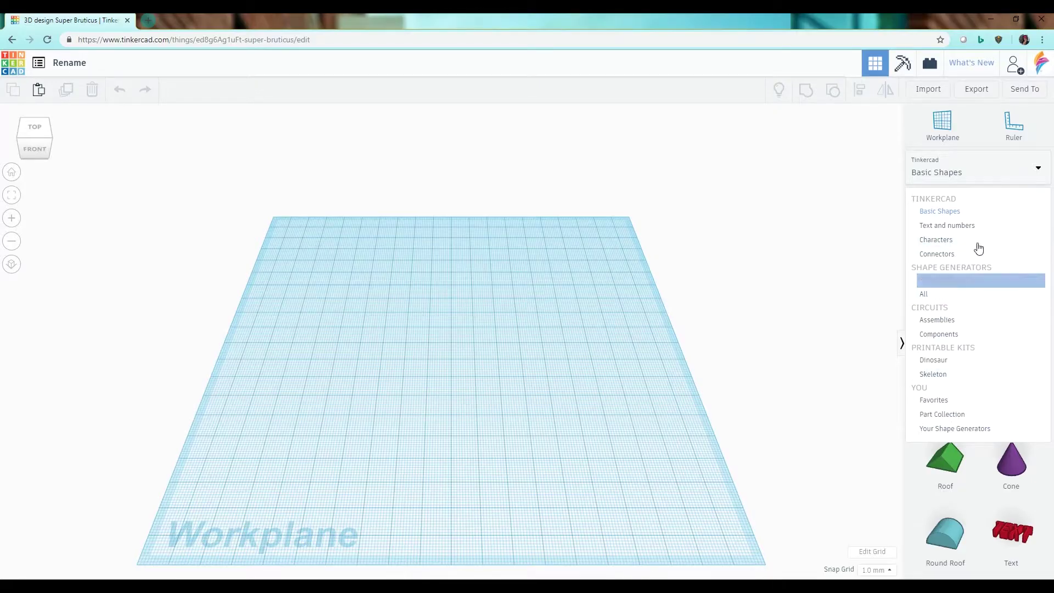
click(1009, 173)
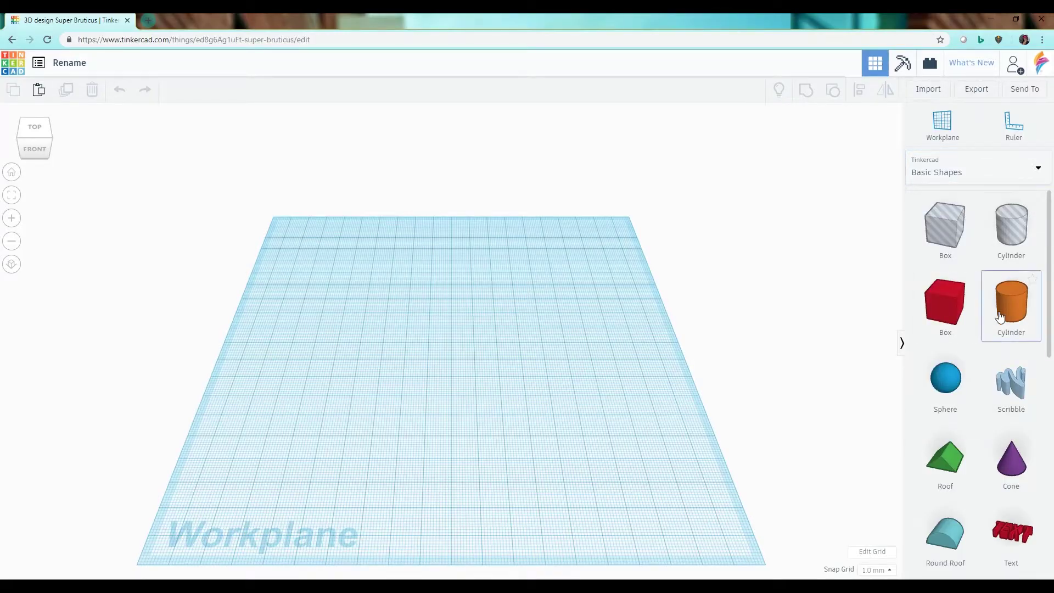
Place a red box at the workplane centre and try working planes on its top and front faces
drag(949, 318, 514, 341)
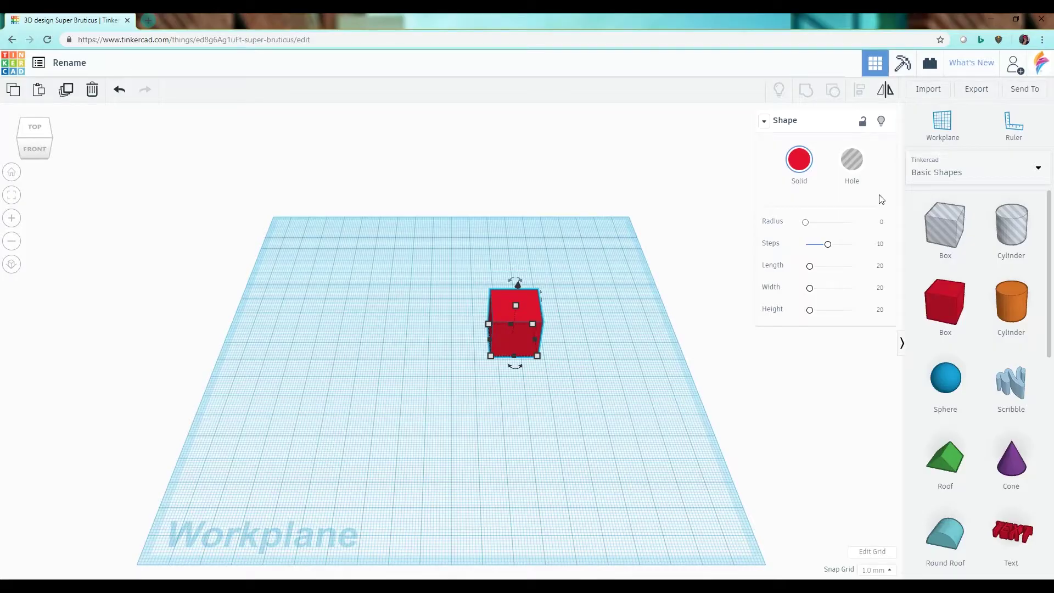
click(936, 131)
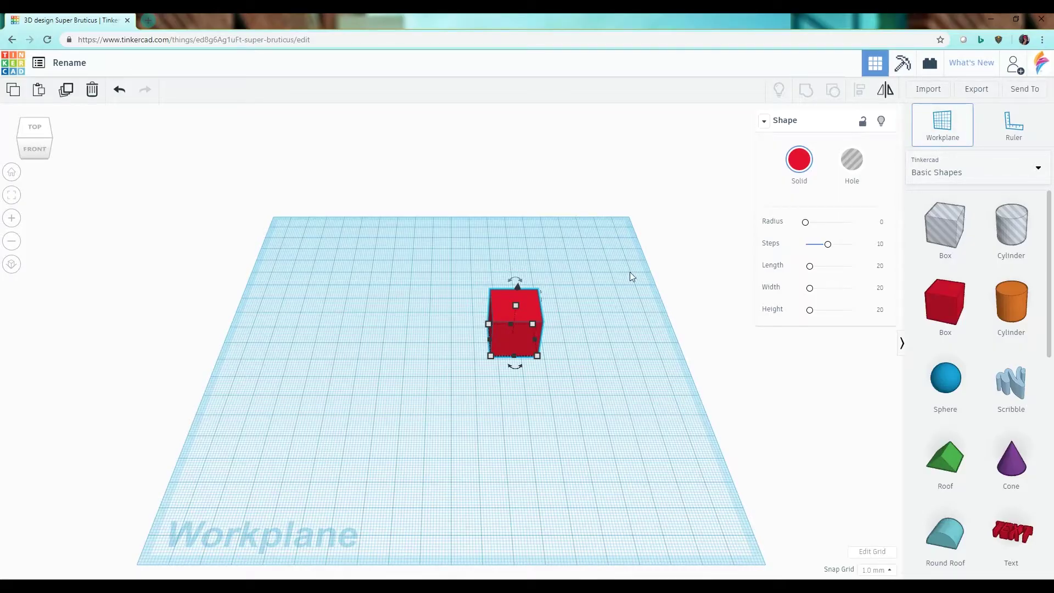
click(515, 310)
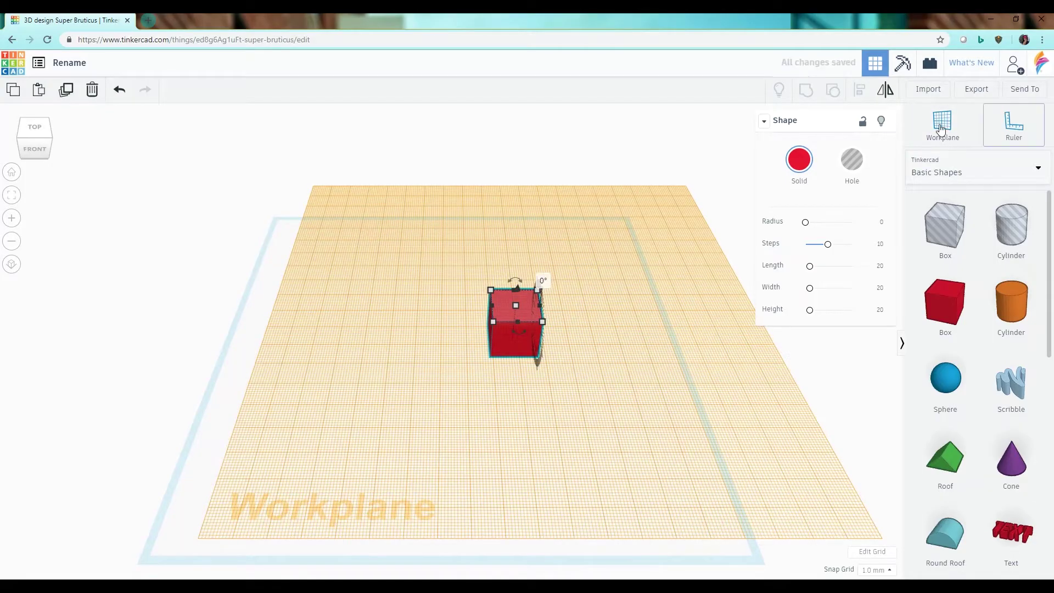
click(936, 134)
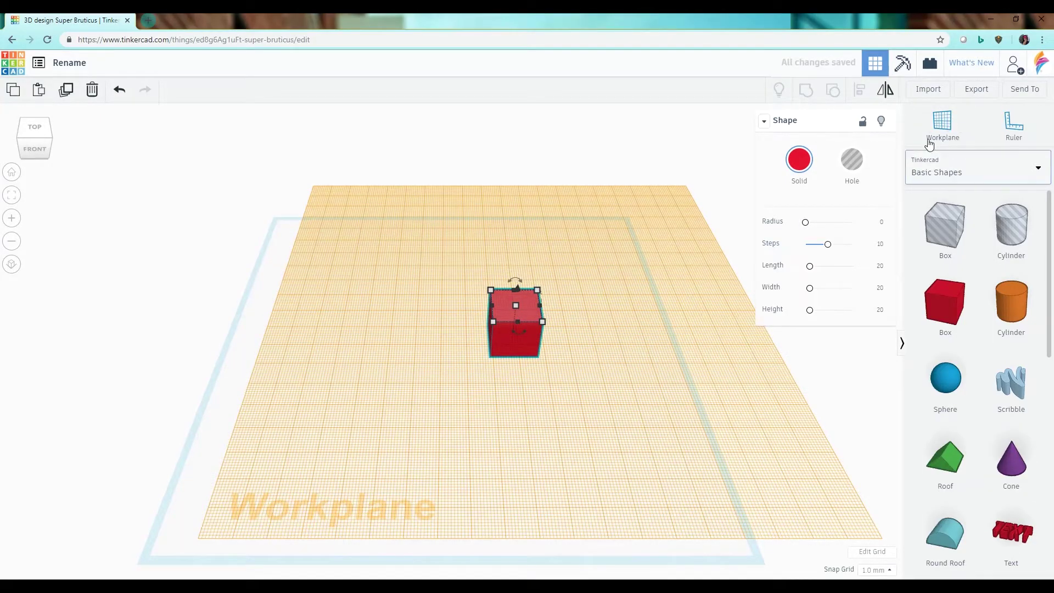
click(518, 339)
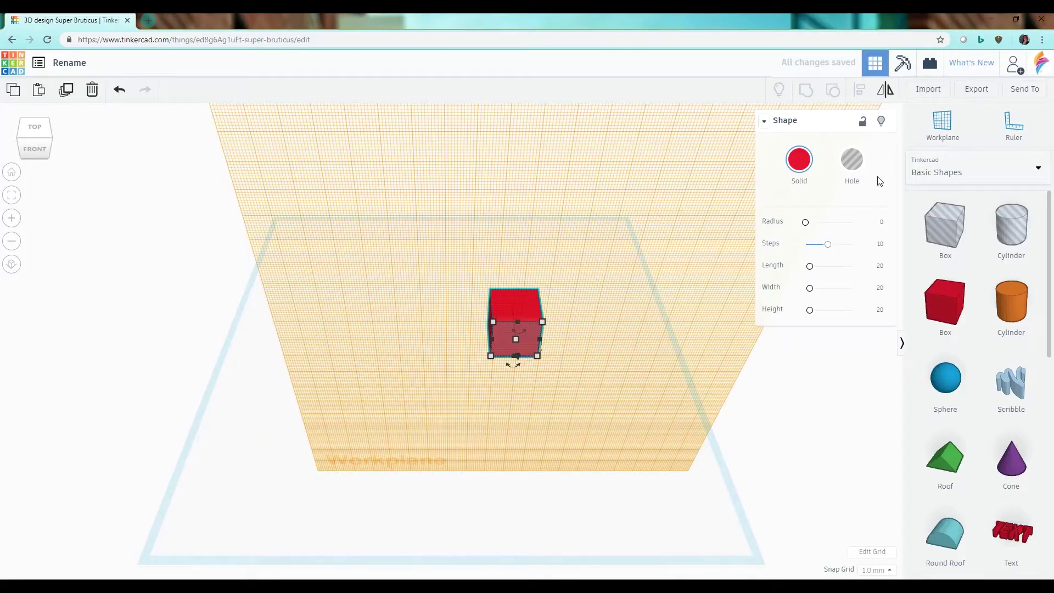
Restore the default workplane, then switch the box to Hole and back to solid red
click(942, 123)
click(604, 392)
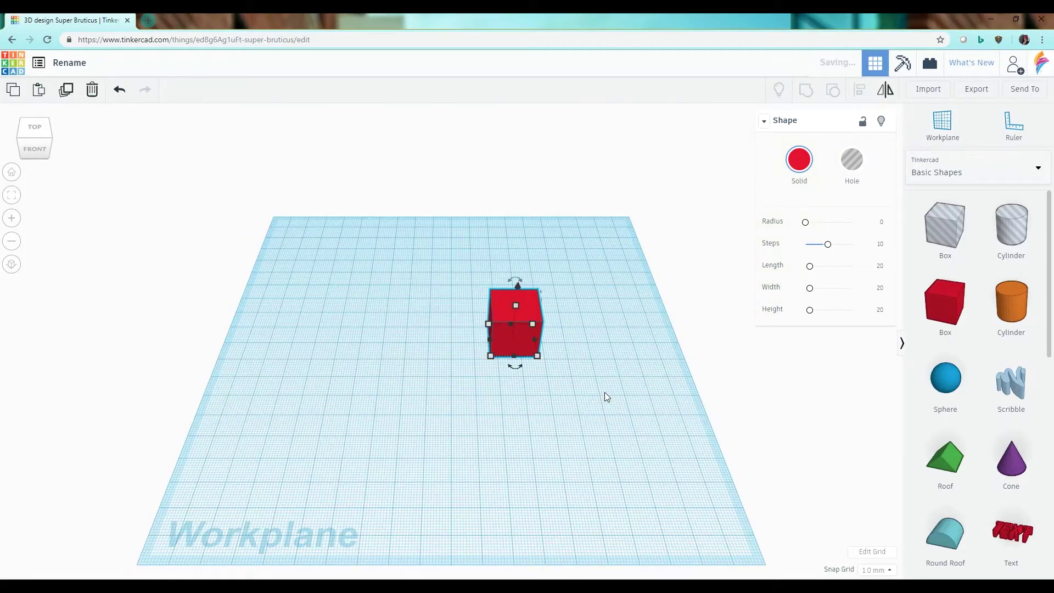
click(858, 173)
click(793, 179)
Place the ruler at the workplane corner and resize the box to 10 mm wide, 30 mm tall
click(1013, 131)
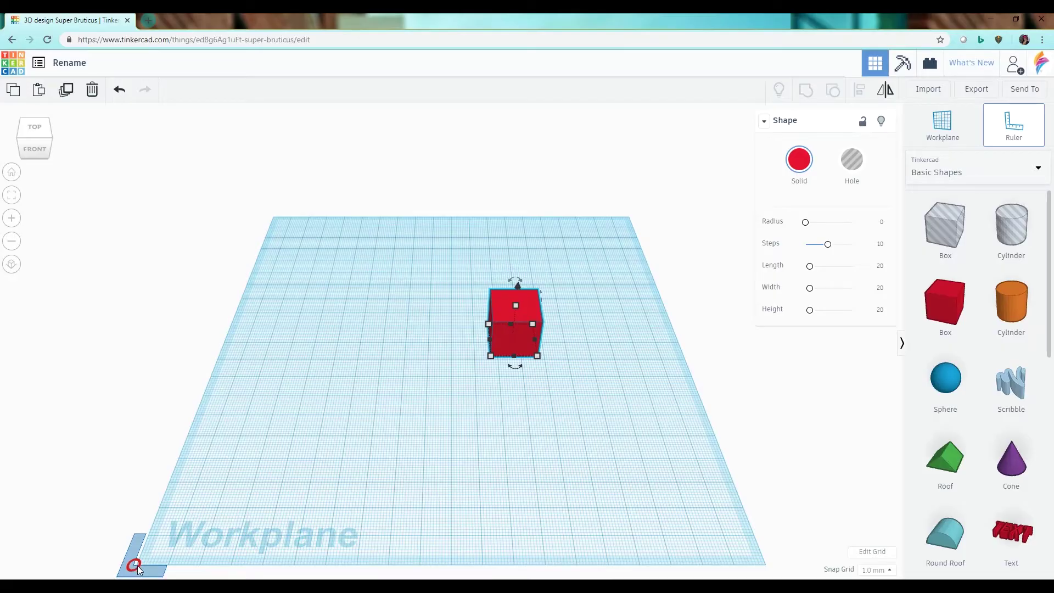
click(137, 566)
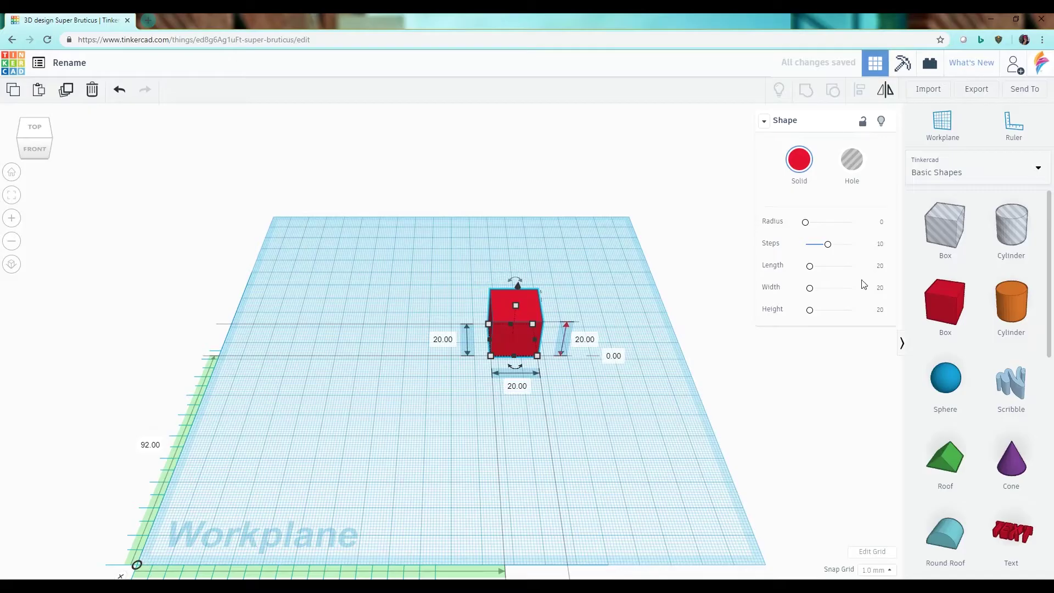
click(881, 288)
text(10)
key(Return)
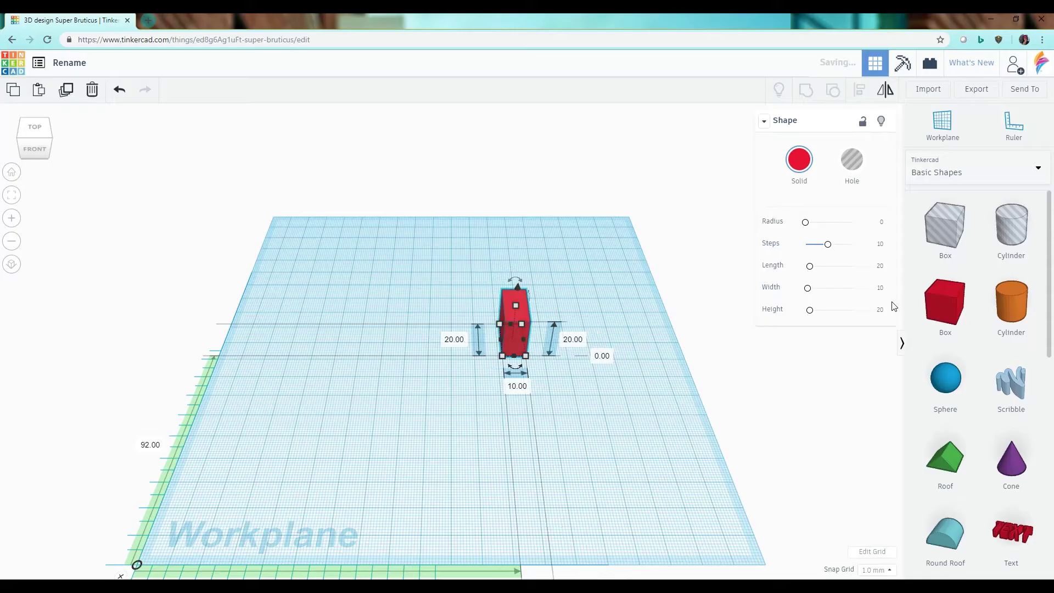
click(571, 341)
text(30)
key(Return)
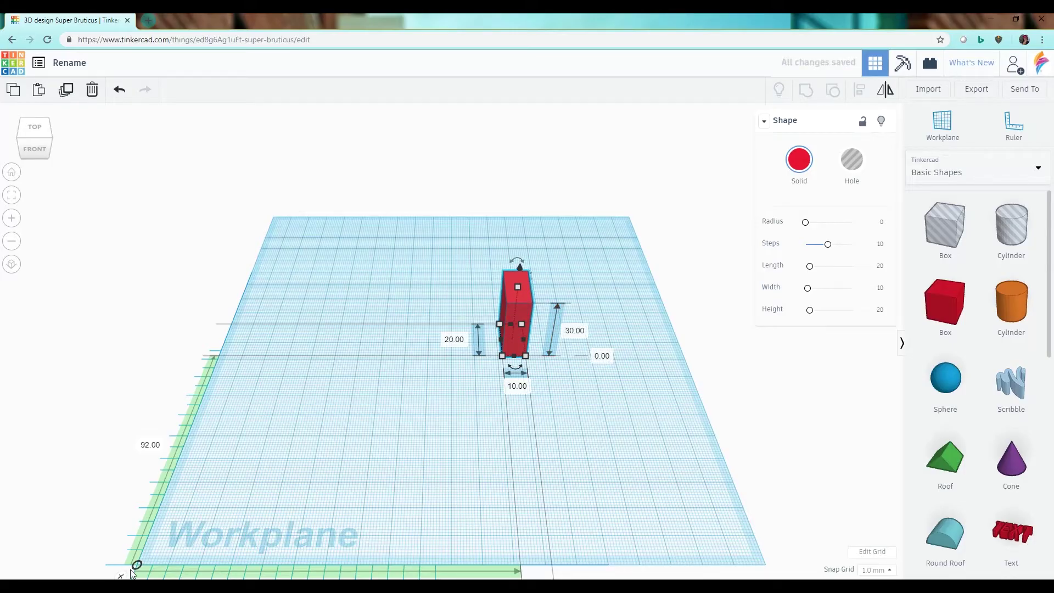
Set the box's X and Y ruler distances both to 0
scroll(317, 435, down, 3)
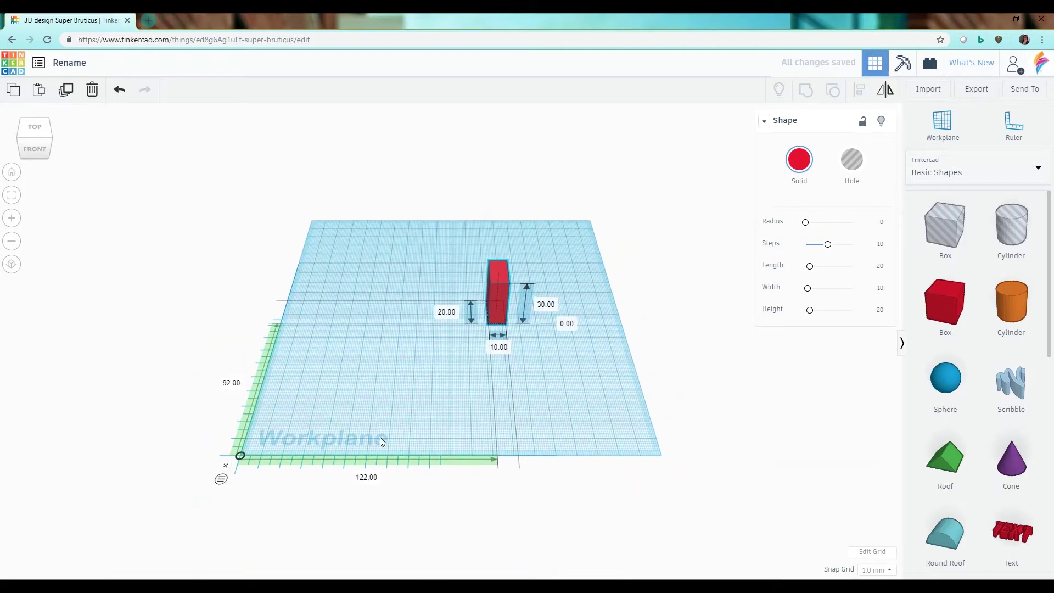
scroll(246, 463, up, 3)
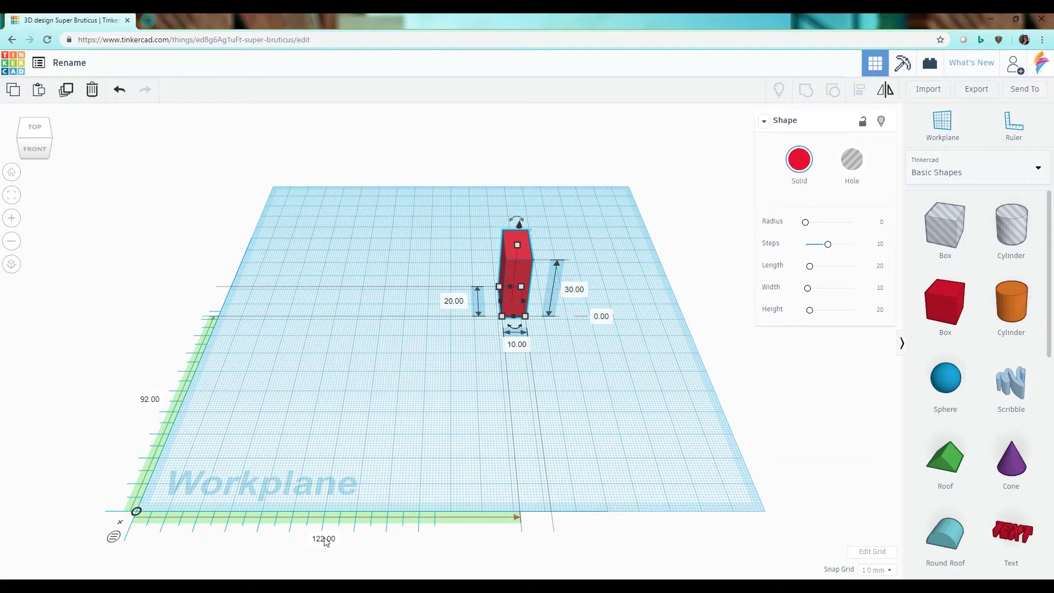
click(324, 540)
text(0)
key(Return)
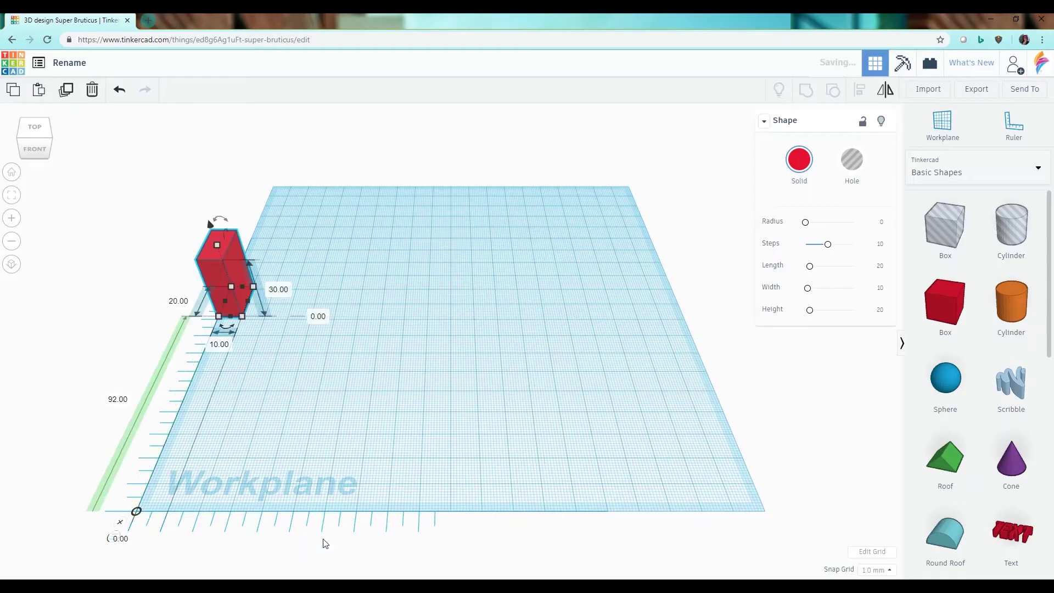
click(117, 401)
text(0)
key(Return)
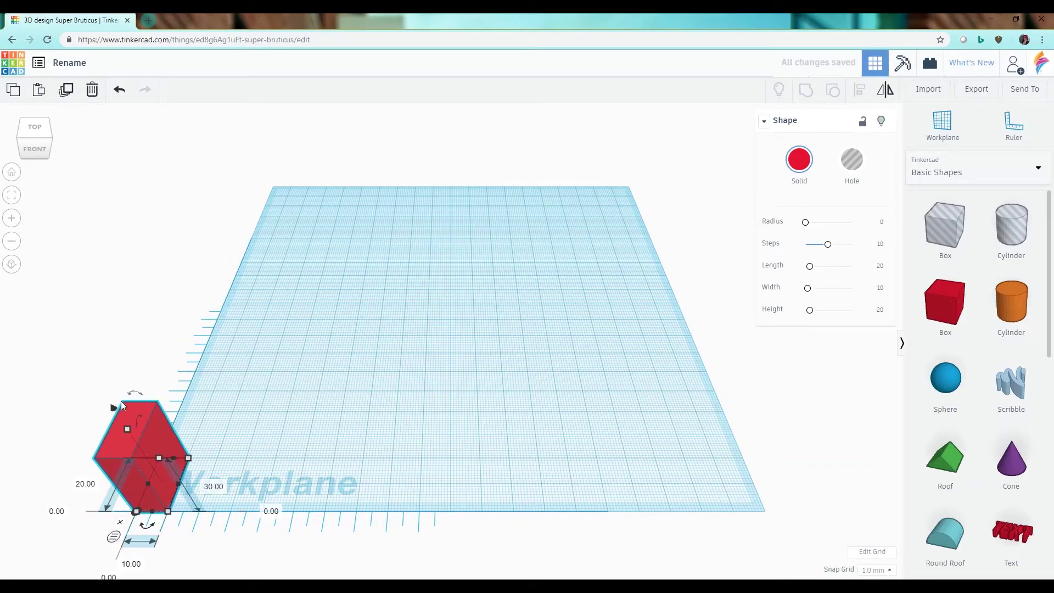
Drag the box's handles to make it 25 mm tall with an 8 × 7 mm footprint
middle_drag(256, 421, 483, 315)
right_drag(483, 315, 477, 433)
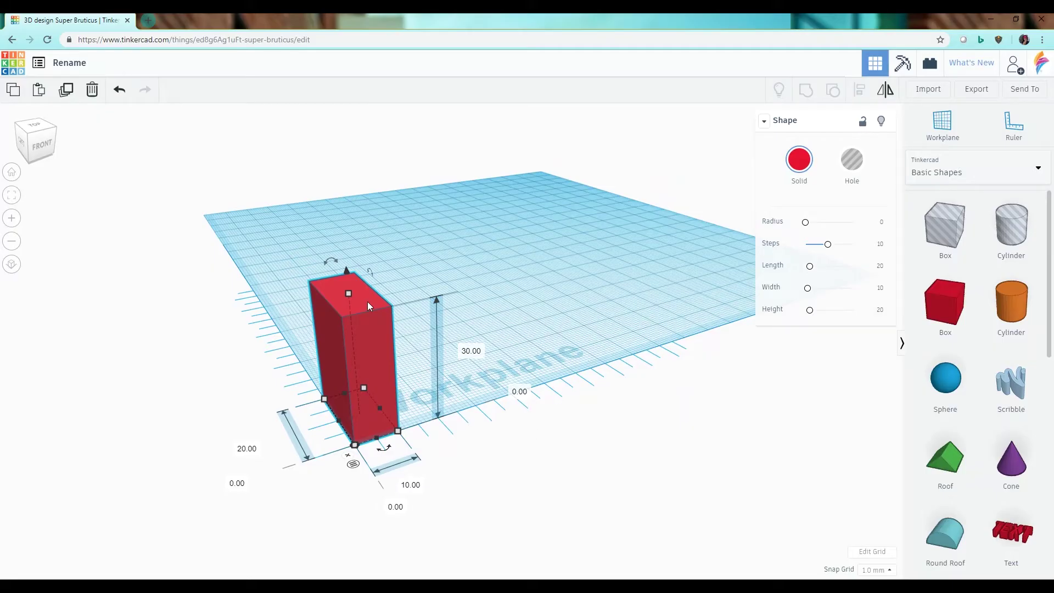
drag(348, 294, 346, 361)
drag(358, 322, 351, 317)
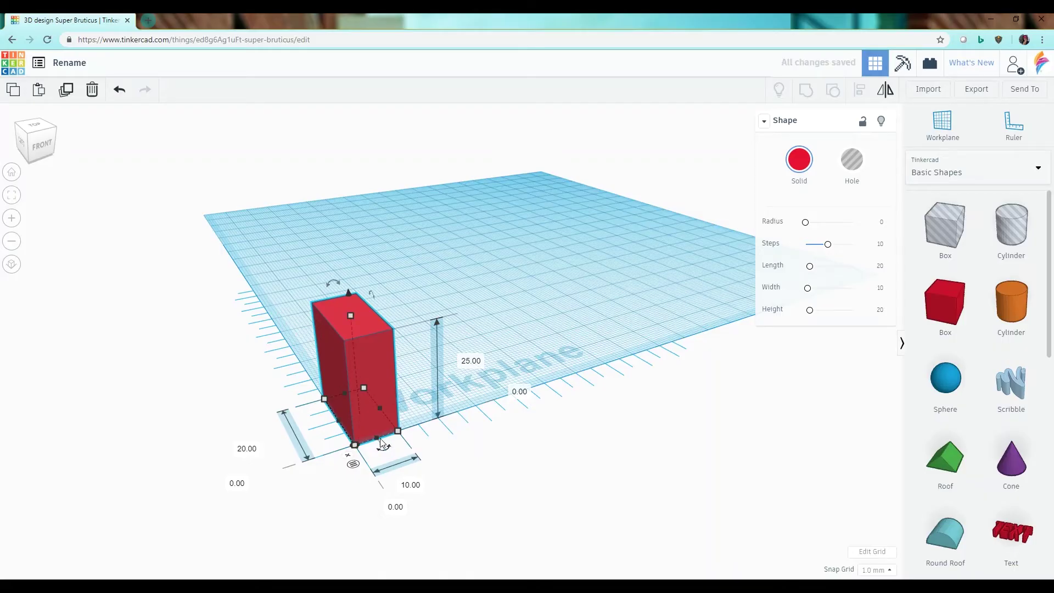
drag(379, 442, 363, 422)
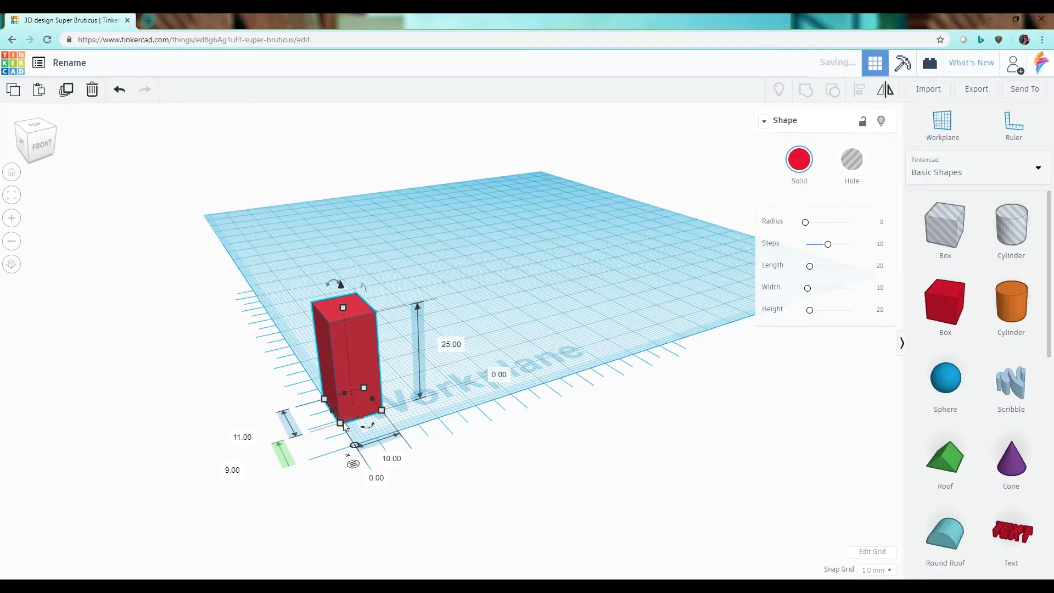
drag(341, 423, 349, 416)
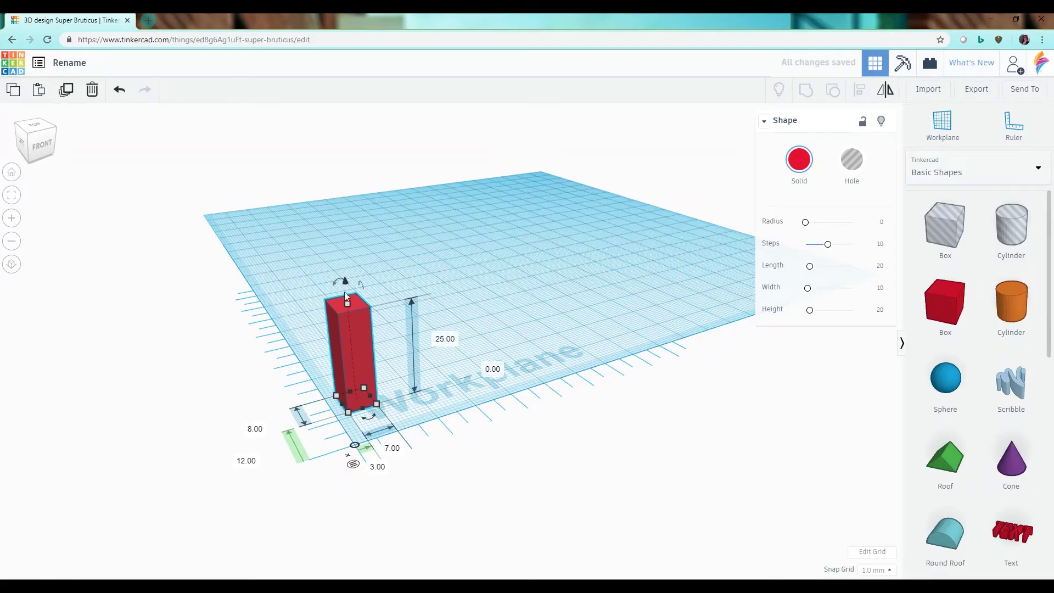
Move the box across the workplane and rotate it -90° to lie flat
mouse_move(345, 284)
mouse_move(345, 284)
mouse_down()
mouse_move(341, 242)
mouse_move(346, 284)
mouse_up()
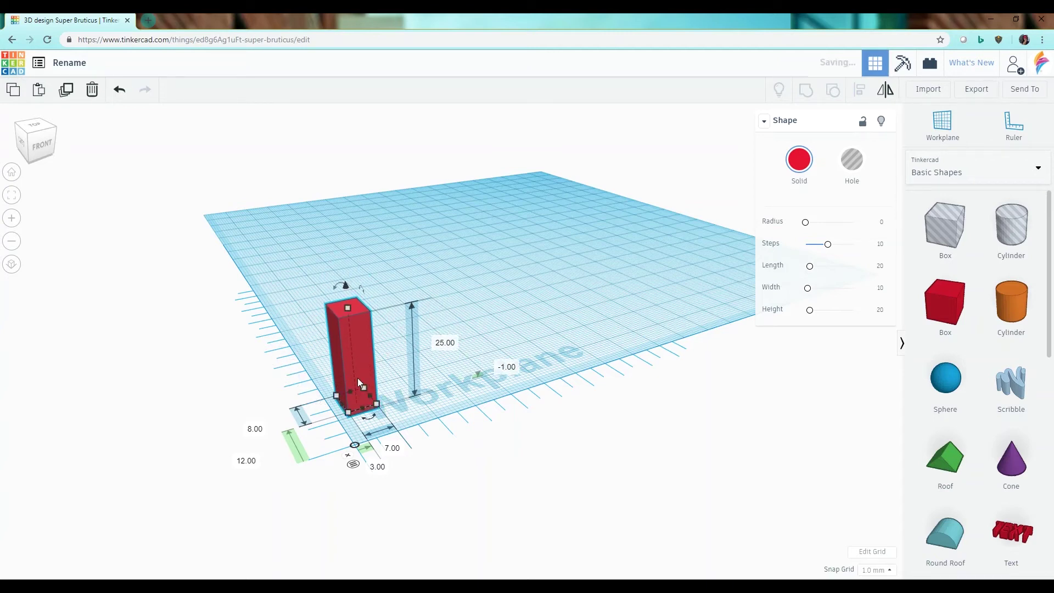
drag(357, 378, 436, 242)
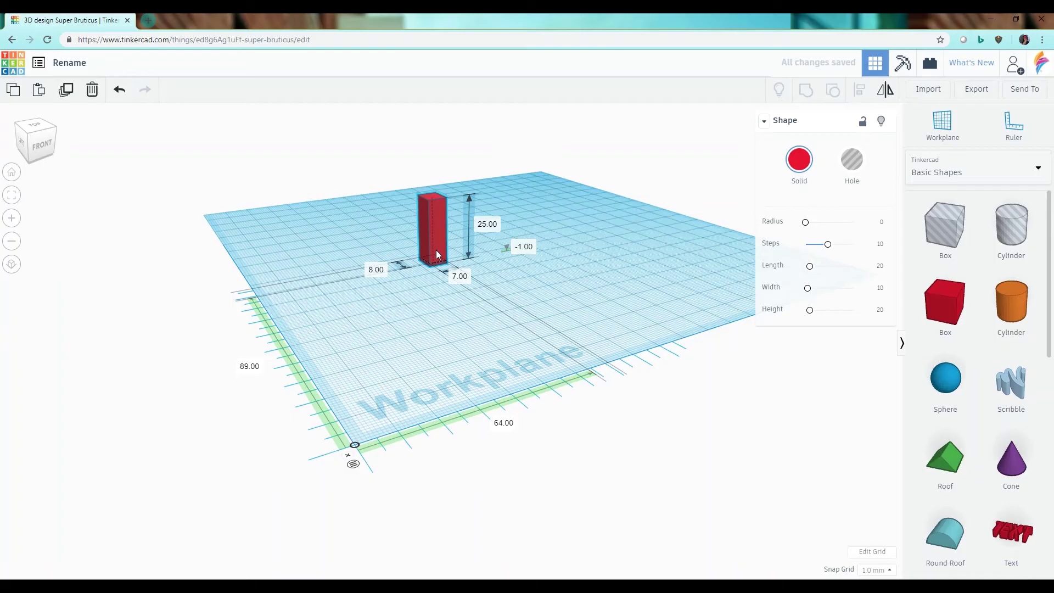
scroll(393, 409, up, 3)
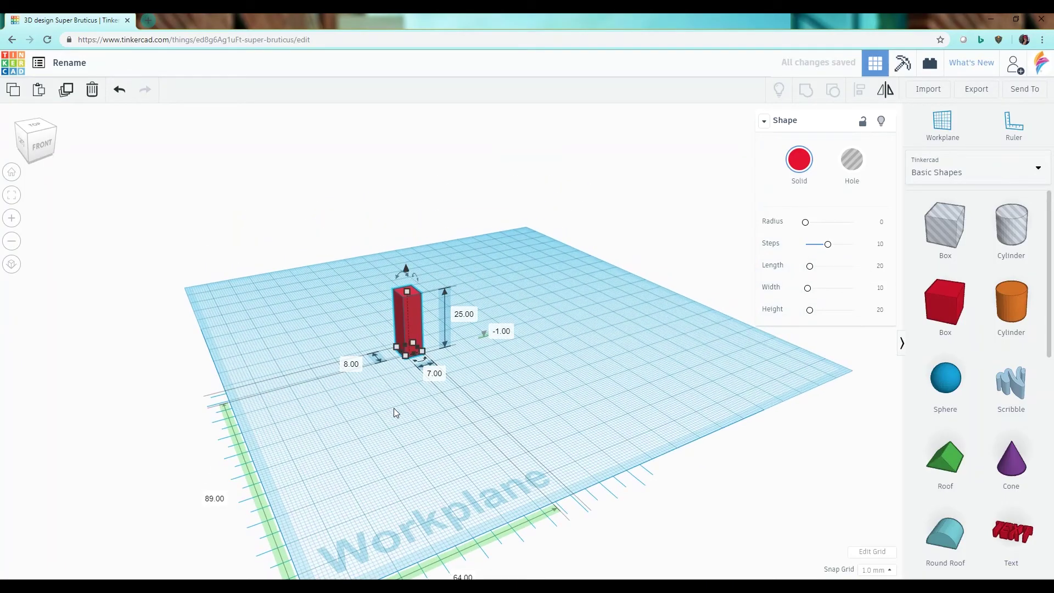
scroll(394, 407, up, 1)
drag(384, 261, 416, 307)
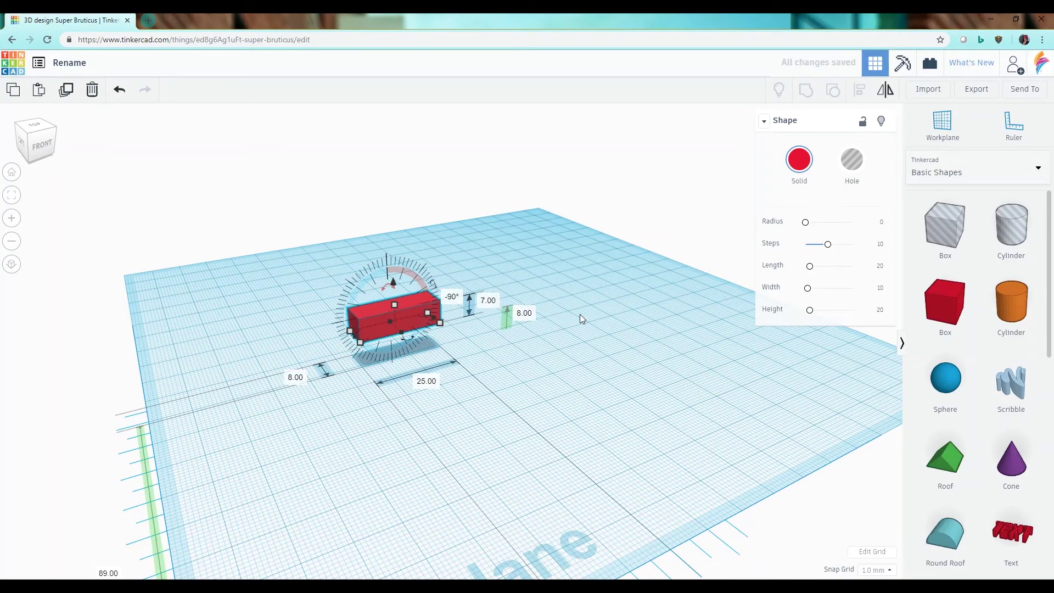
click(588, 350)
mouse_move(588, 354)
right_down()
mouse_move(569, 377)
mouse_move(581, 351)
right_up()
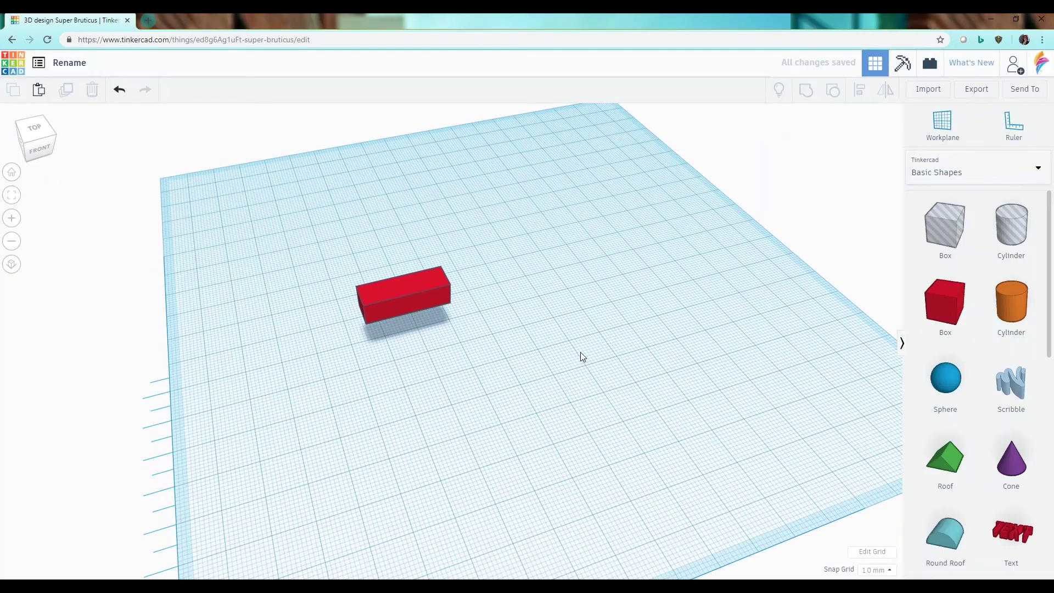
scroll(581, 352, down, 5)
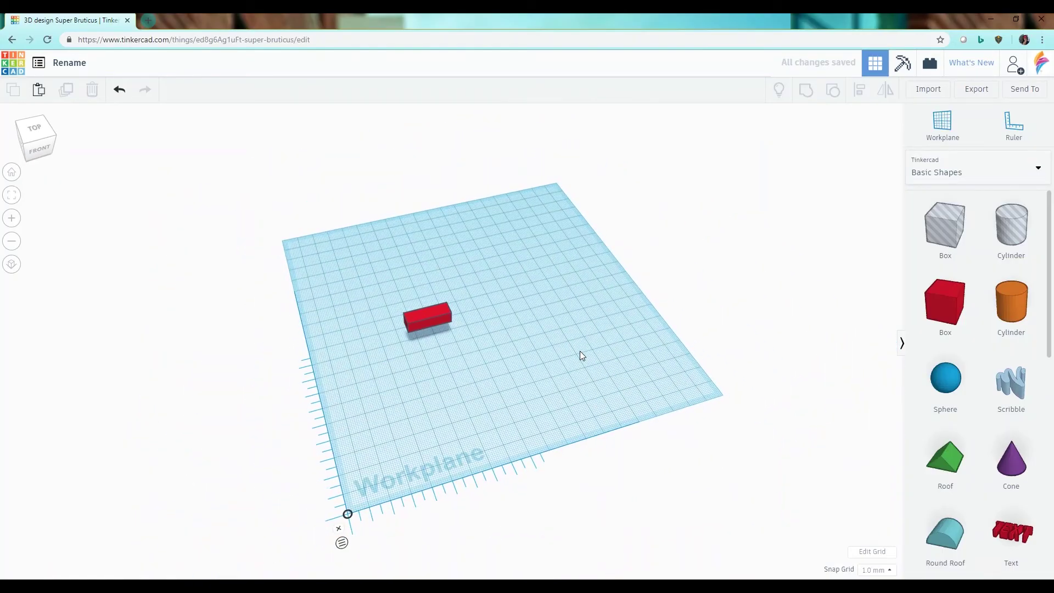
scroll(581, 354, up, 2)
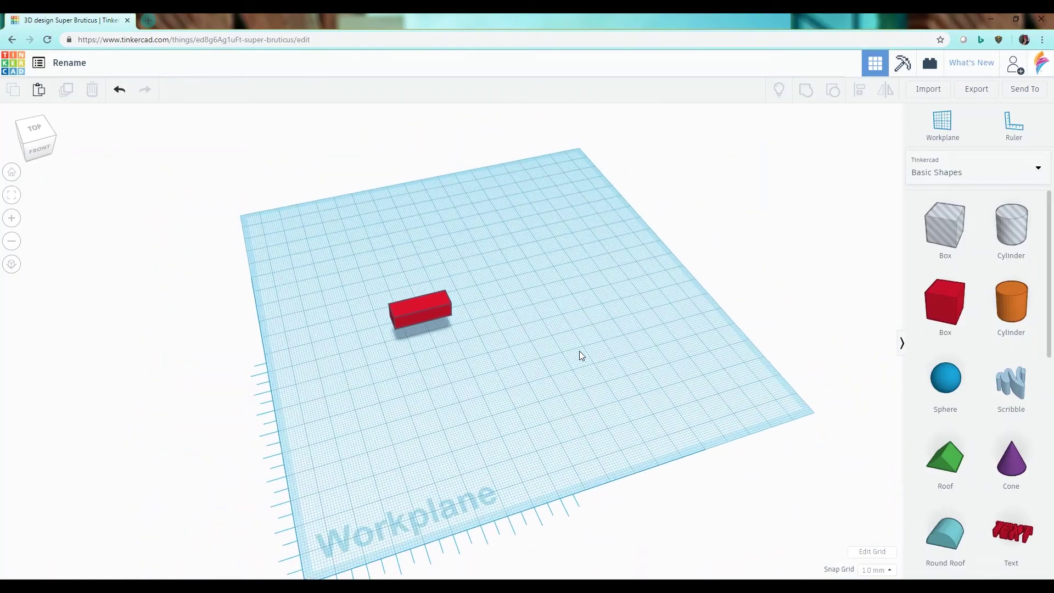